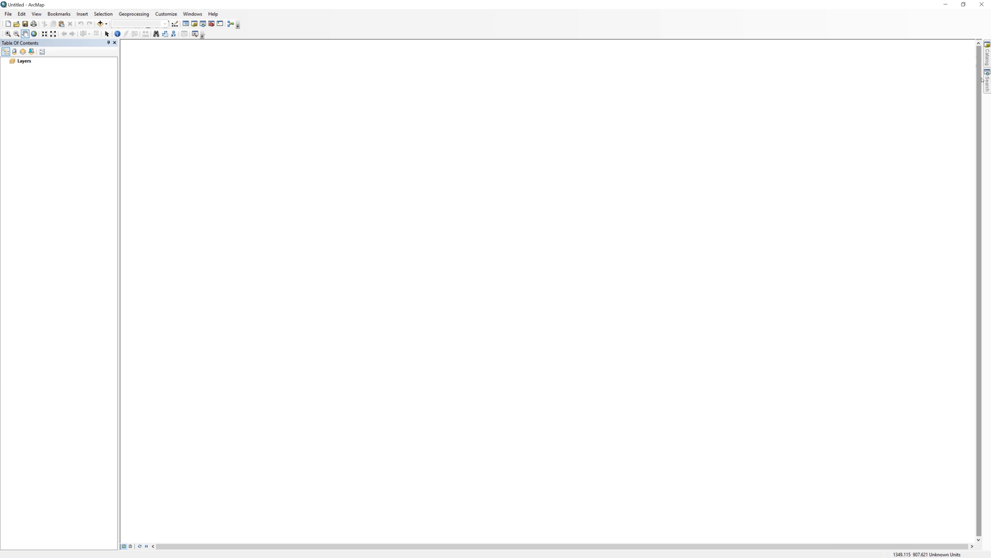
Pin the Catalog open and add a folder connection to Desktop\Food_Deserts.
click(987, 63)
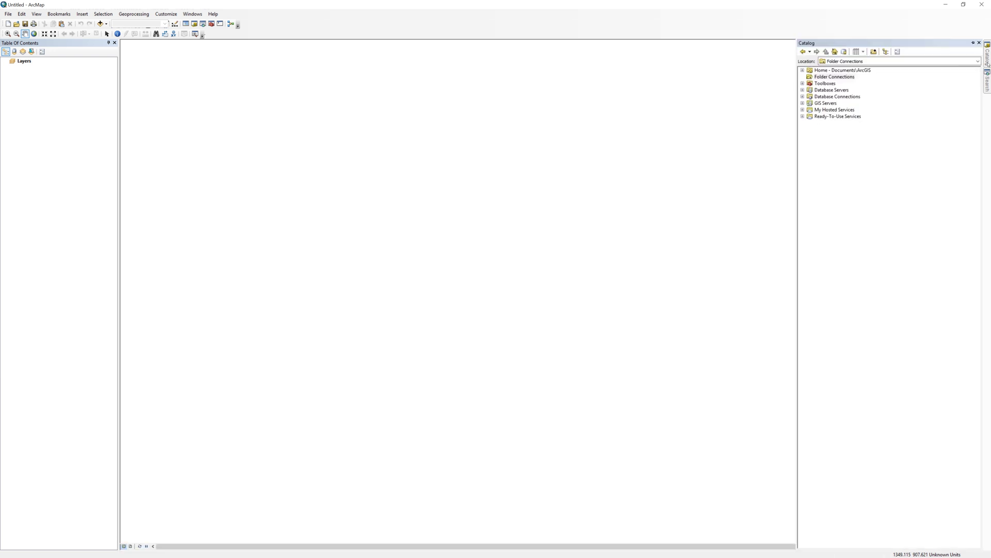
click(973, 43)
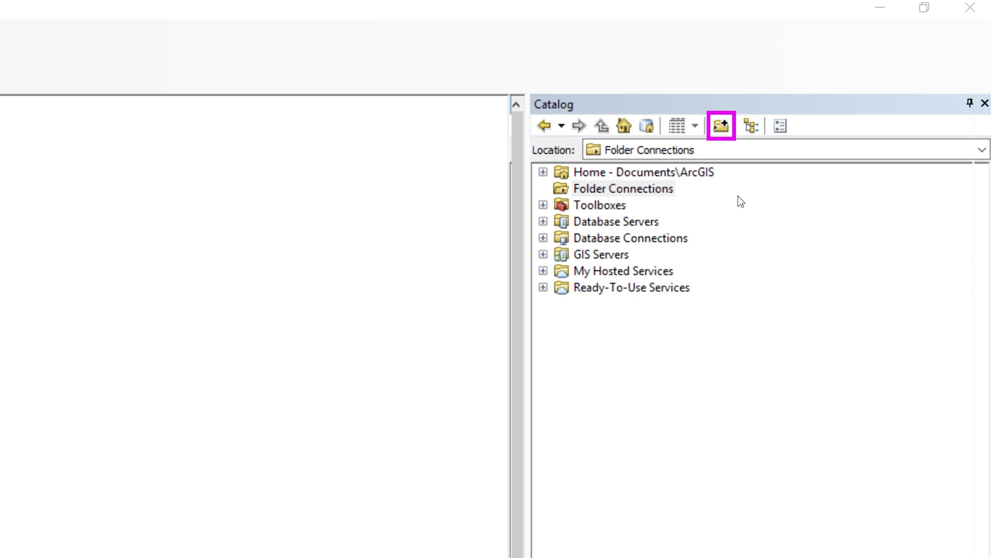
click(721, 126)
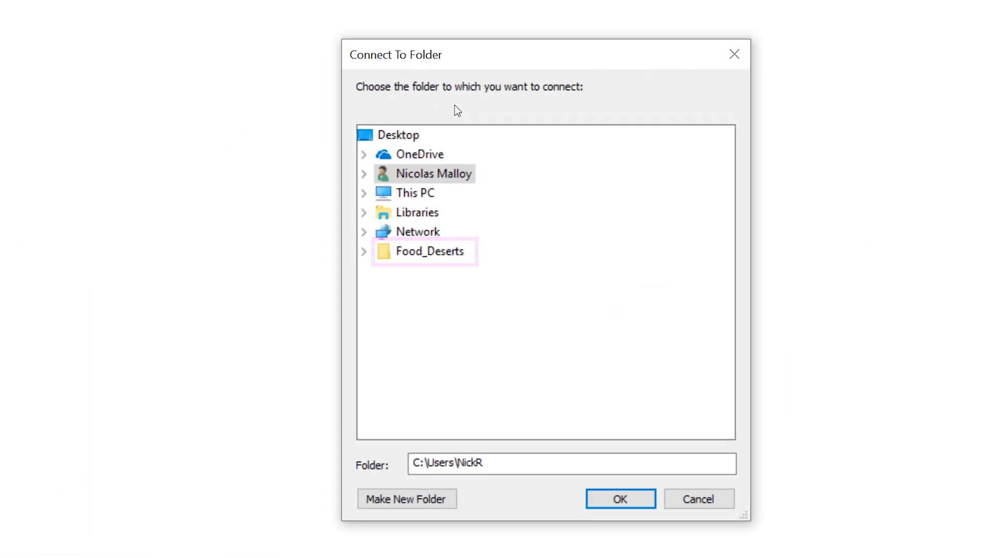
click(396, 137)
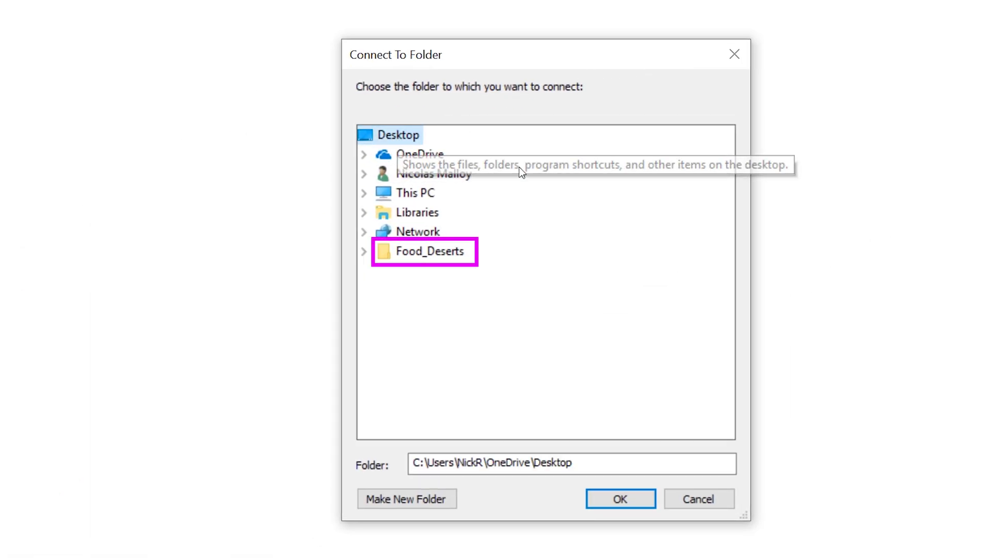
click(455, 251)
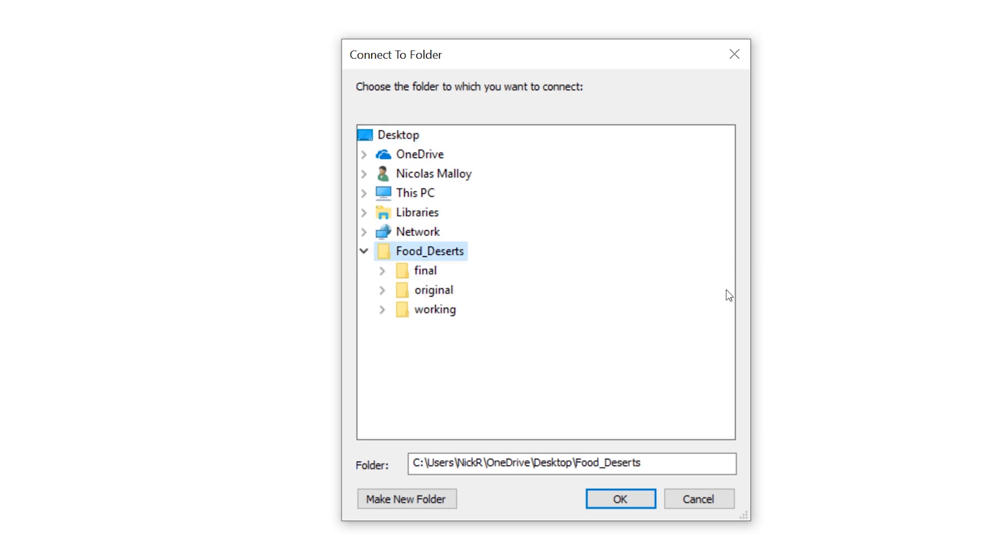
click(627, 500)
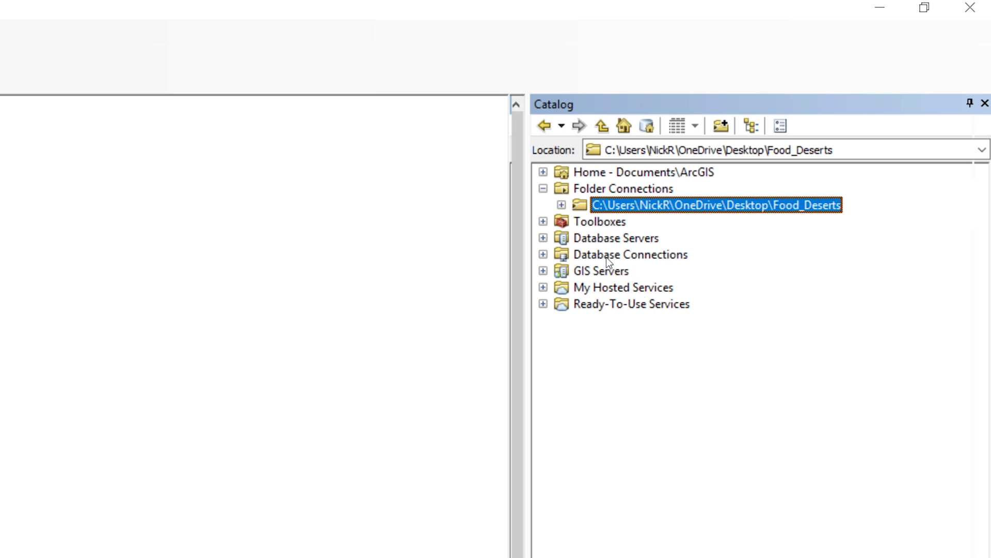
Drag US_county_2016.shp from Food_Deserts > original > nhgis0016_shape onto the map.
click(561, 205)
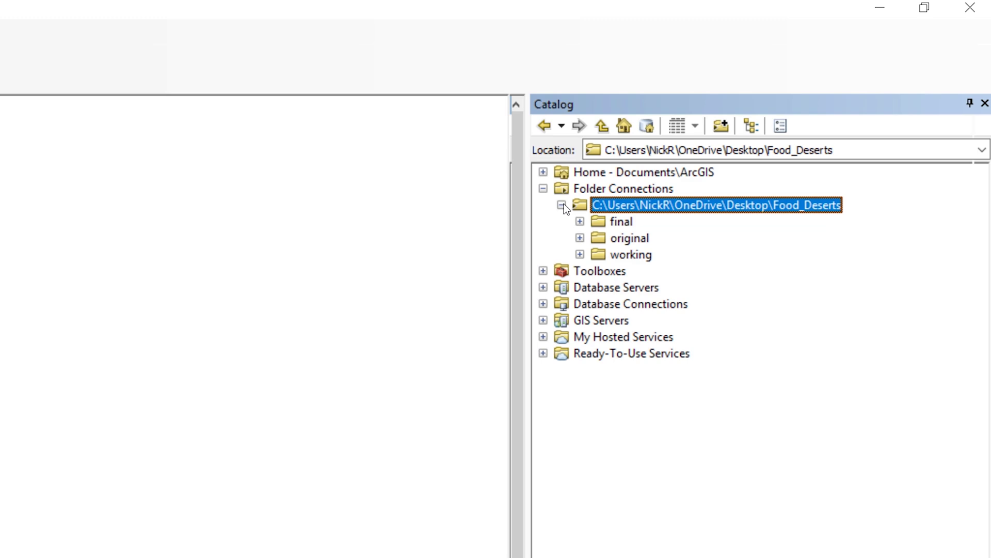
click(580, 238)
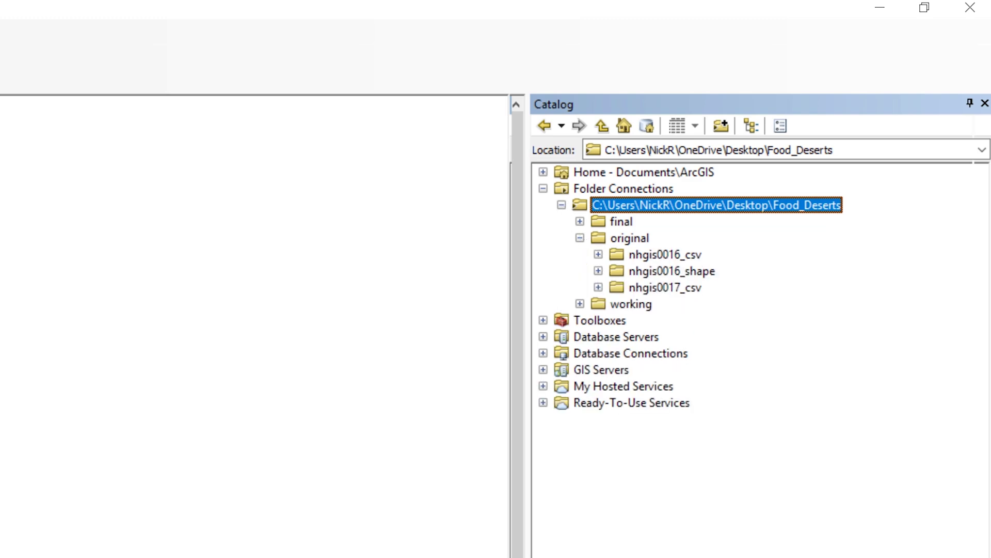
click(598, 269)
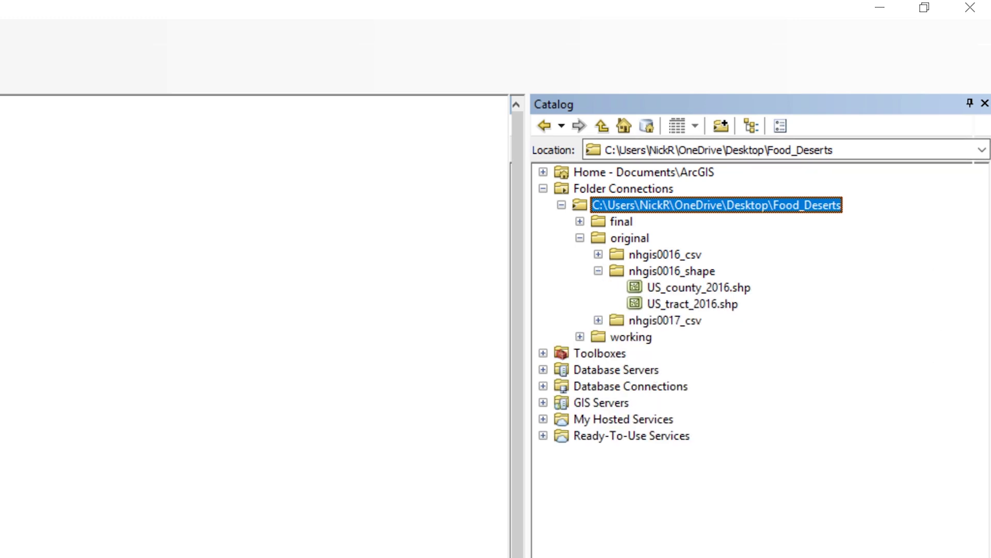
drag(761, 226, 240, 291)
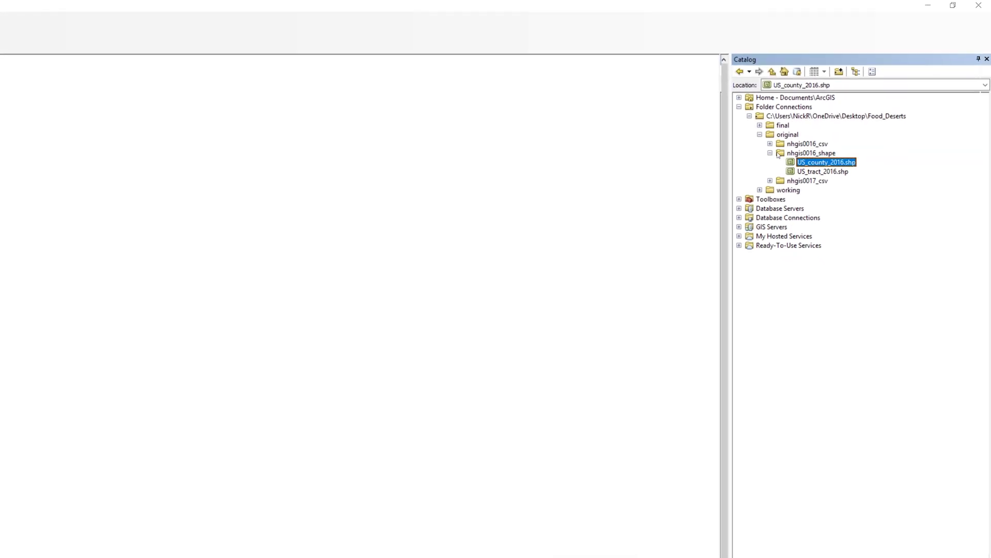
drag(606, 149, 608, 150)
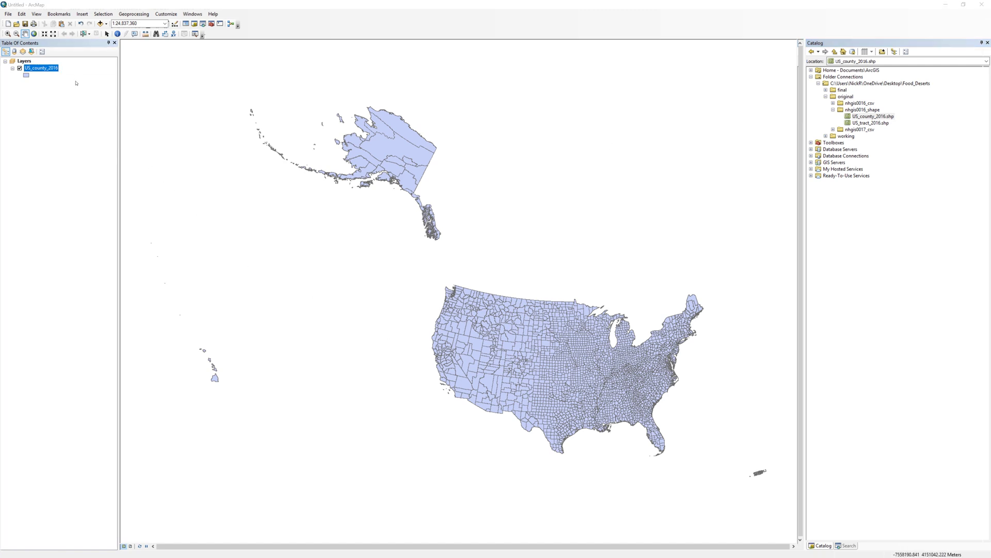
Check US_county_2016's source: USA_Contiguous_Albers_Equal_Area_Conic projection, D_North_American_1983 datum.
right_click(51, 69)
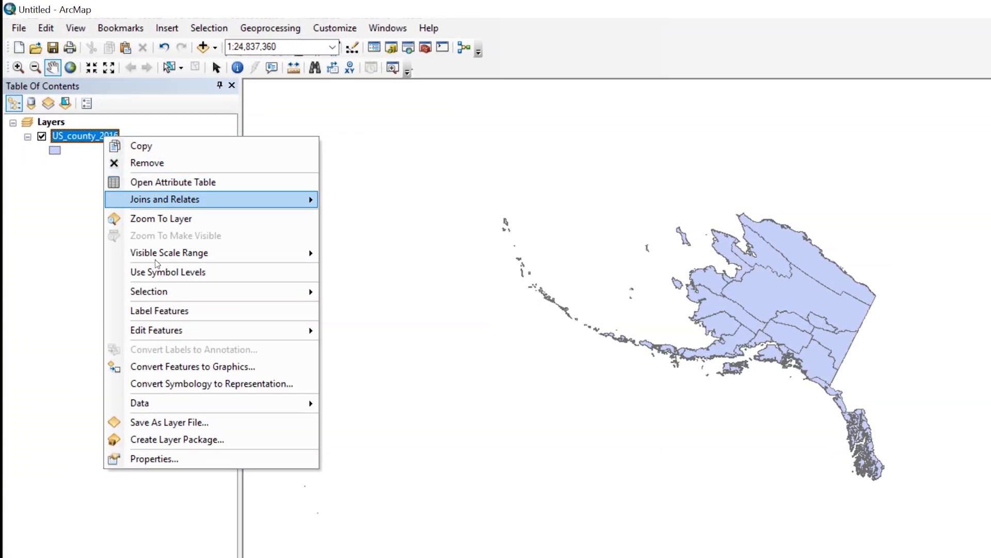
click(164, 457)
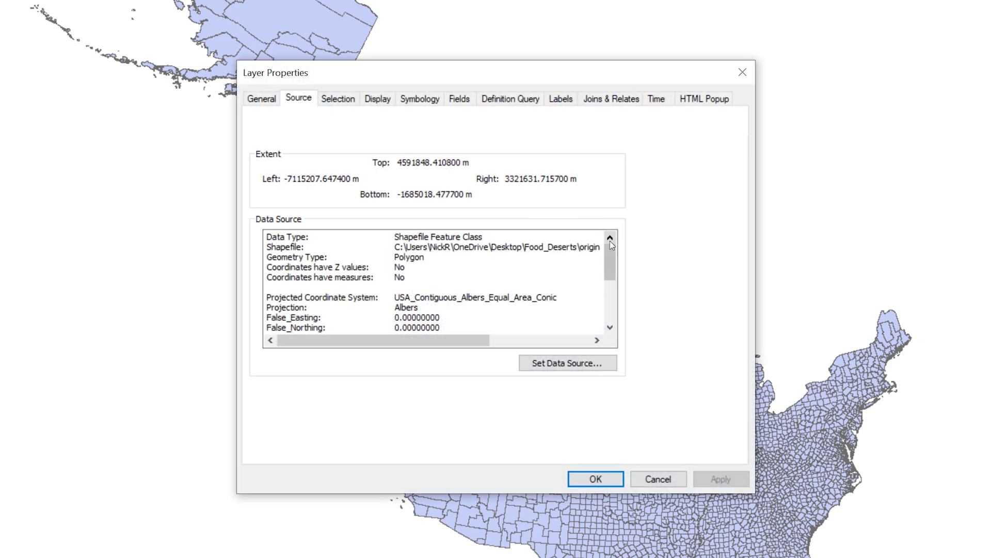
scroll(293, 280, down, 1)
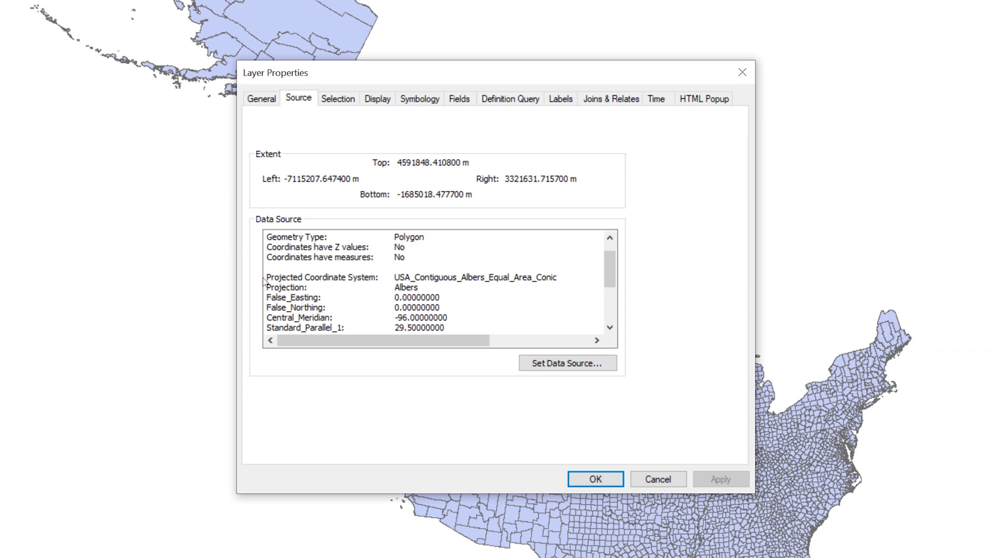
drag(267, 278, 560, 278)
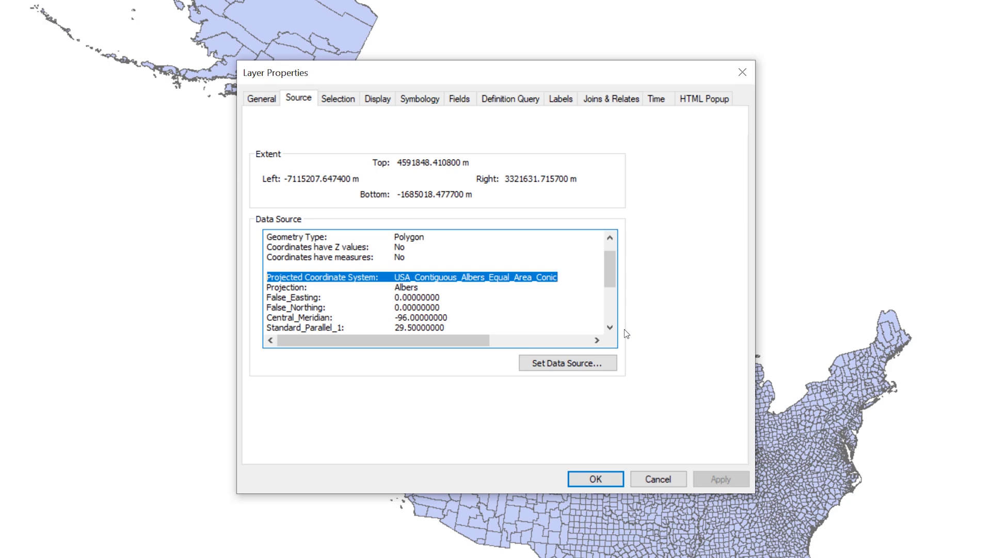
click(270, 289)
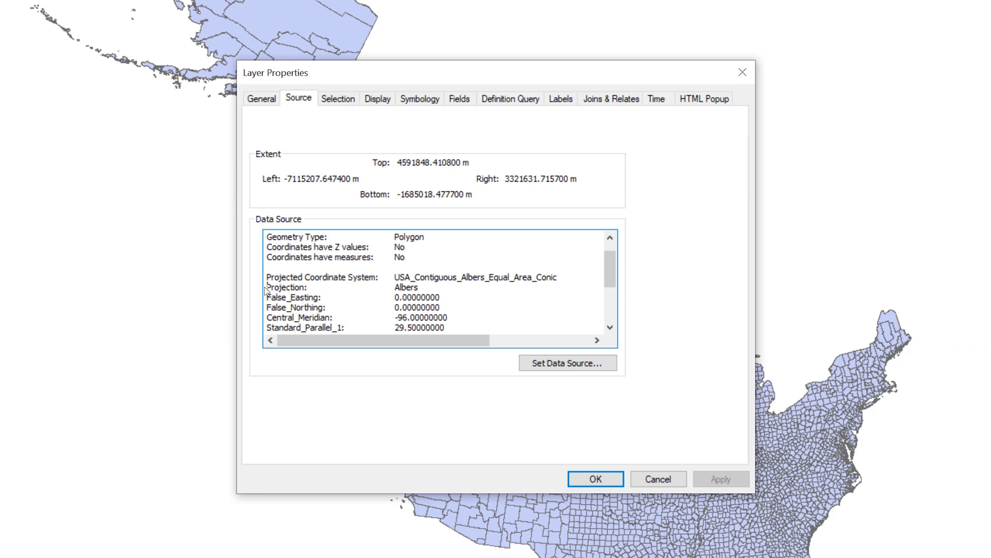
drag(273, 288, 419, 288)
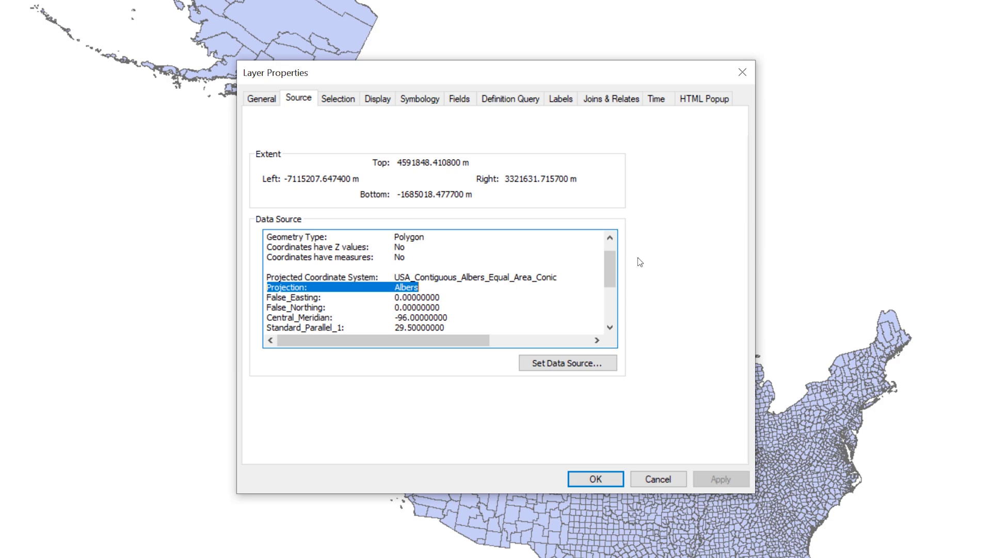
drag(615, 261, 611, 298)
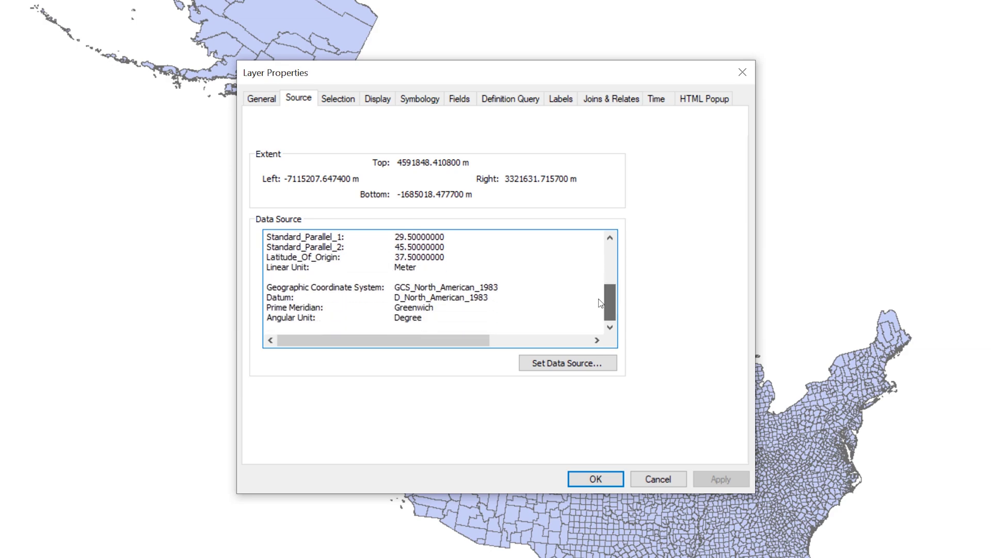
drag(396, 298, 507, 299)
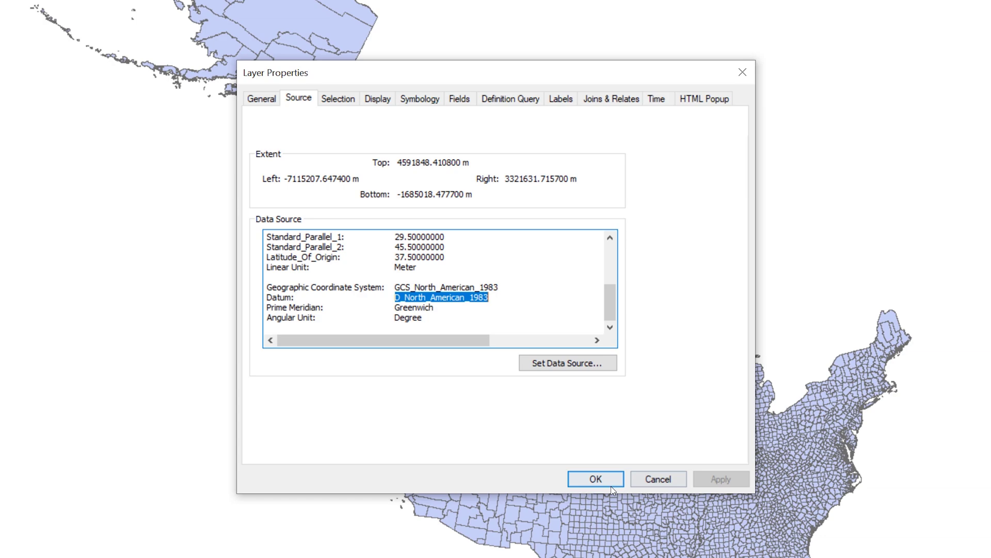
Close the US_county_2016 Layer Properties dialog with OK.
click(609, 481)
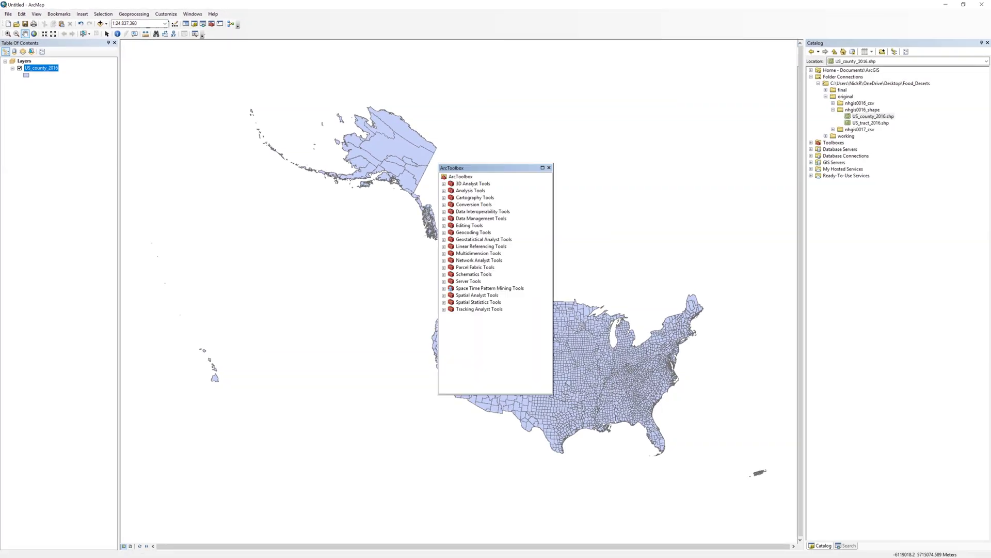
Dock ArcToolbox and open Data Management Tools > Projections and Transformations > Project.
drag(478, 170, 911, 295)
click(988, 58)
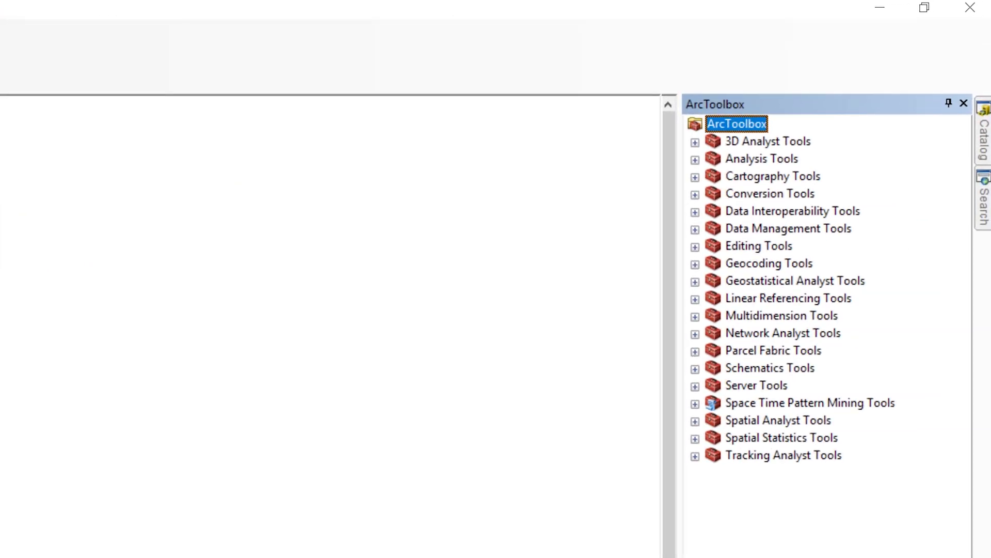
click(696, 229)
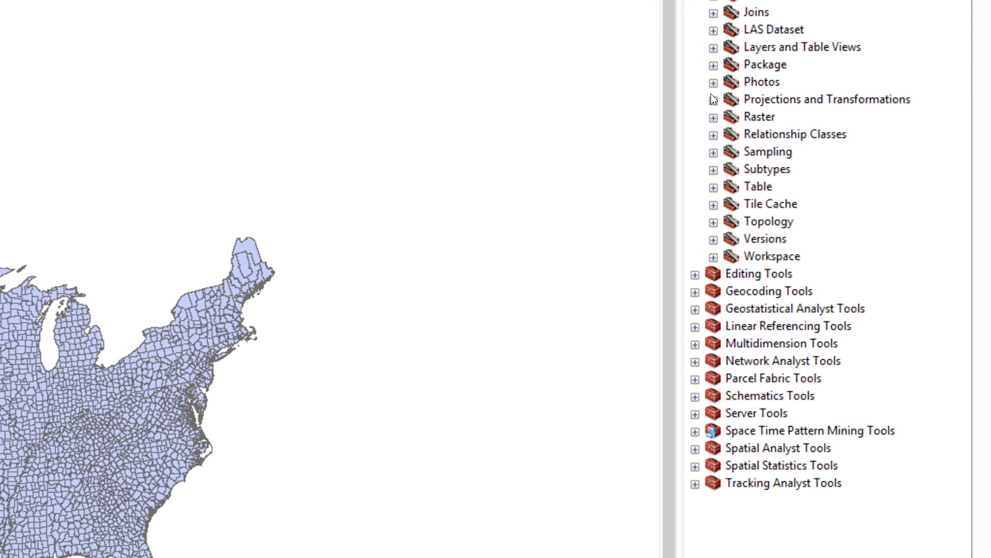
click(711, 101)
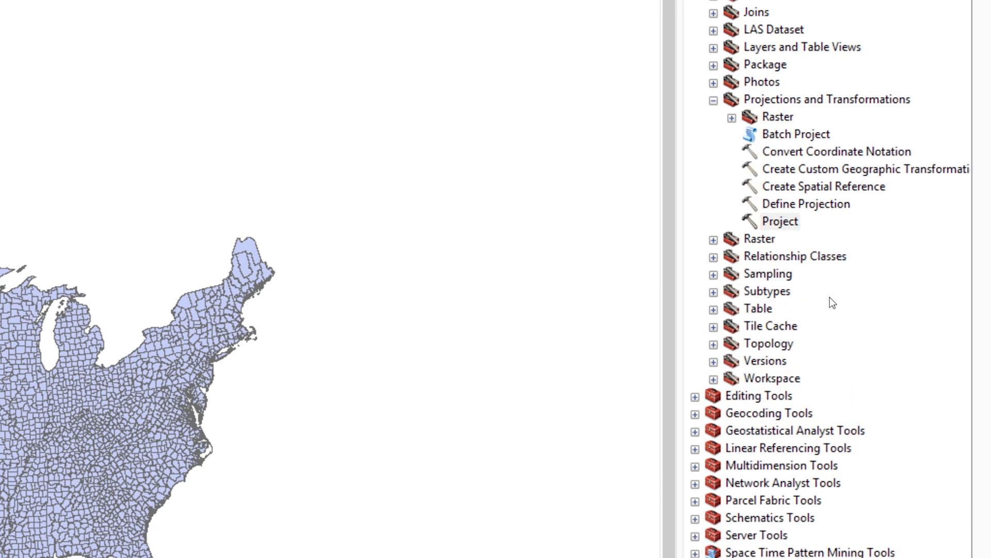
double_click(795, 223)
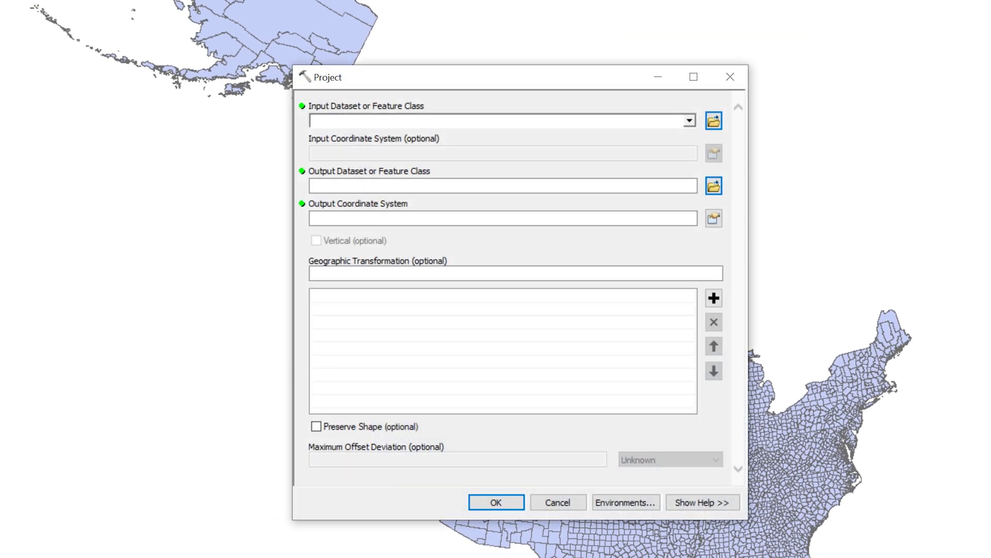
Set Project input to US_county_2016 and output to Food_Deserts\working\US_Counties_NAD83_UTM11N.
click(689, 120)
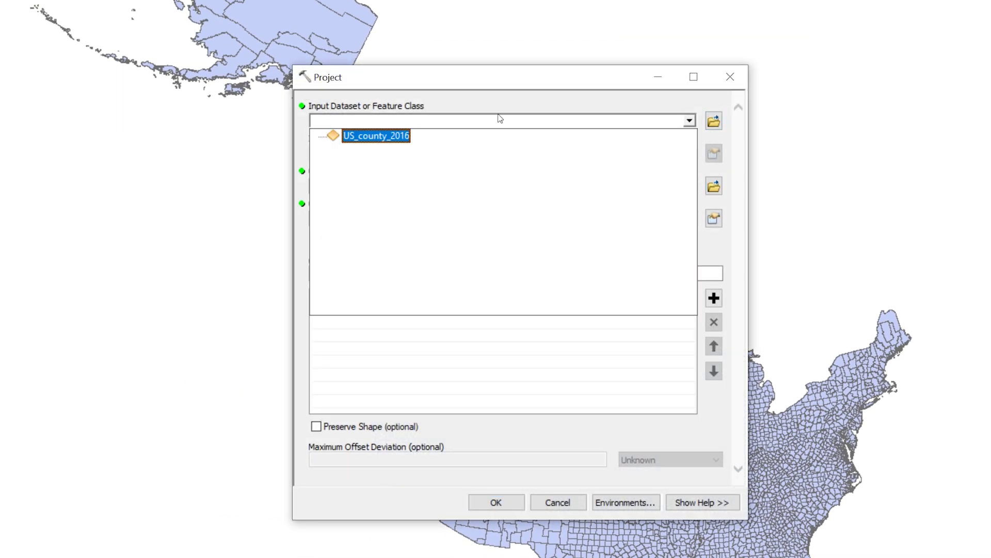
click(408, 136)
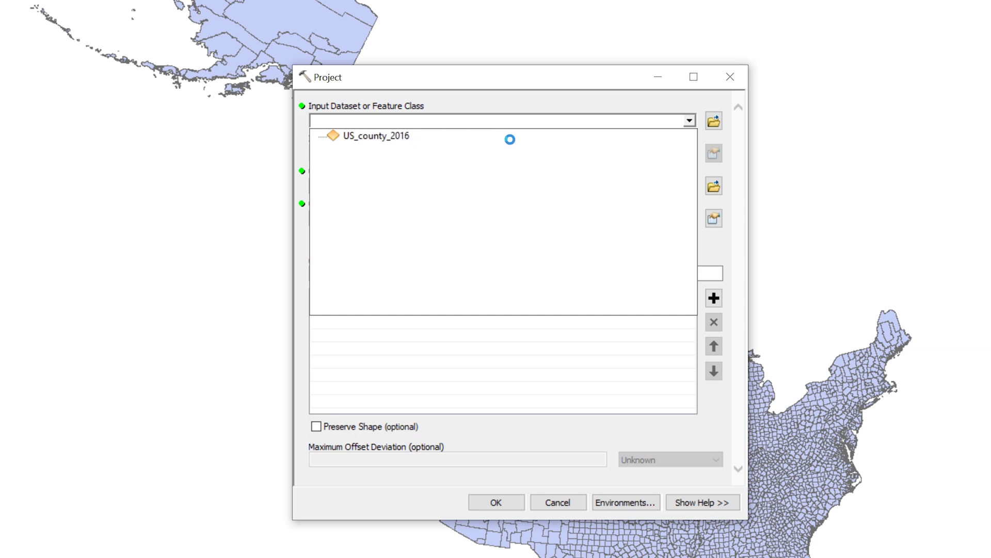
click(715, 188)
click(523, 201)
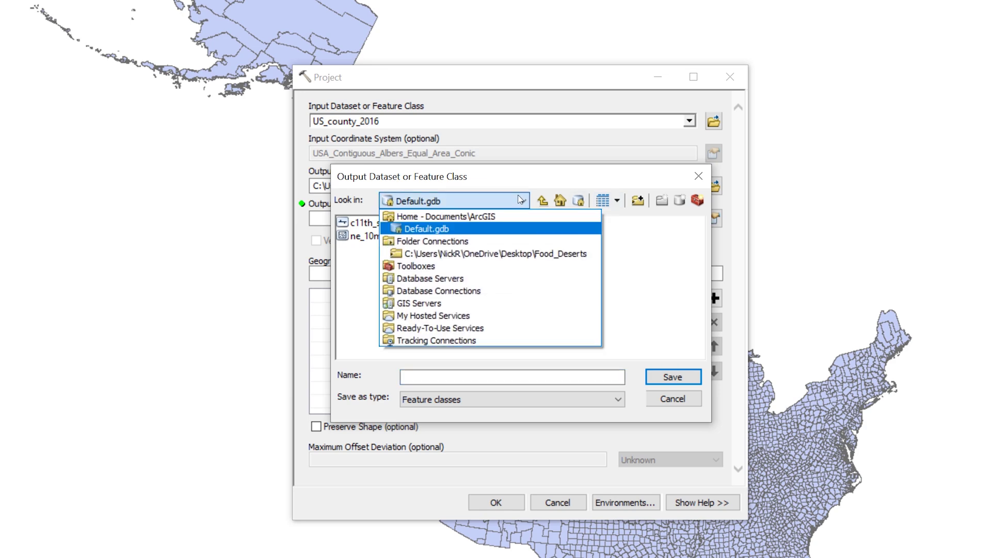
click(509, 258)
double_click(367, 250)
click(426, 377)
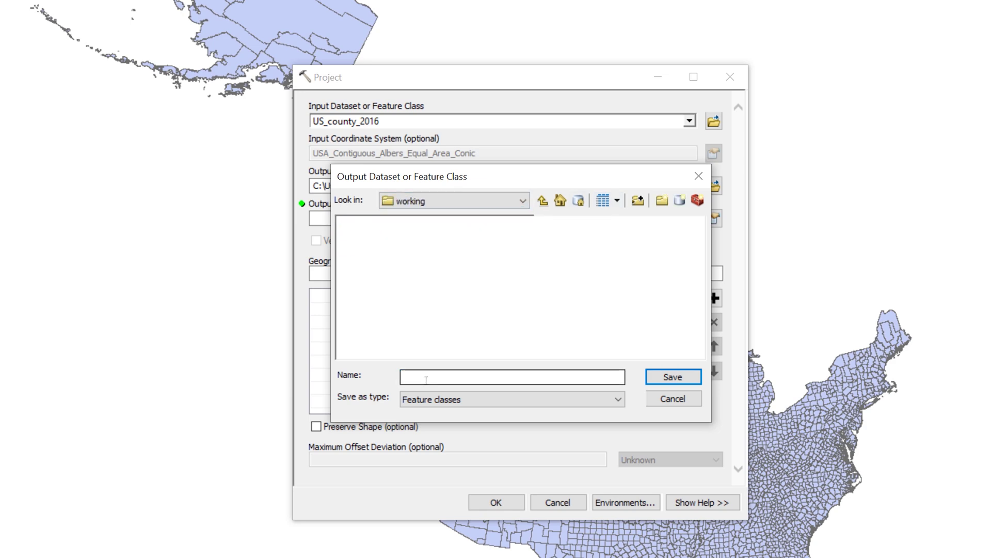
text(US_Cou)
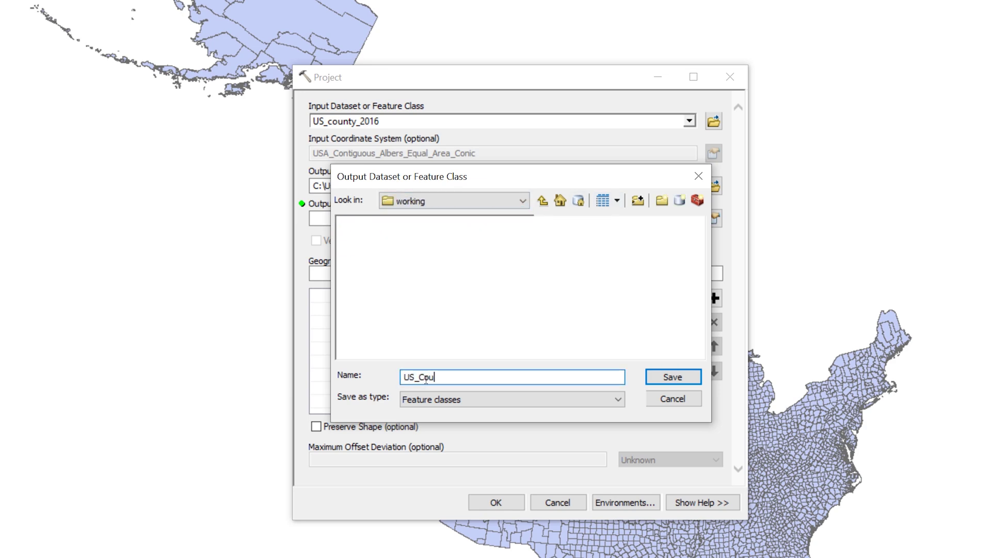
text(nties_NAD8)
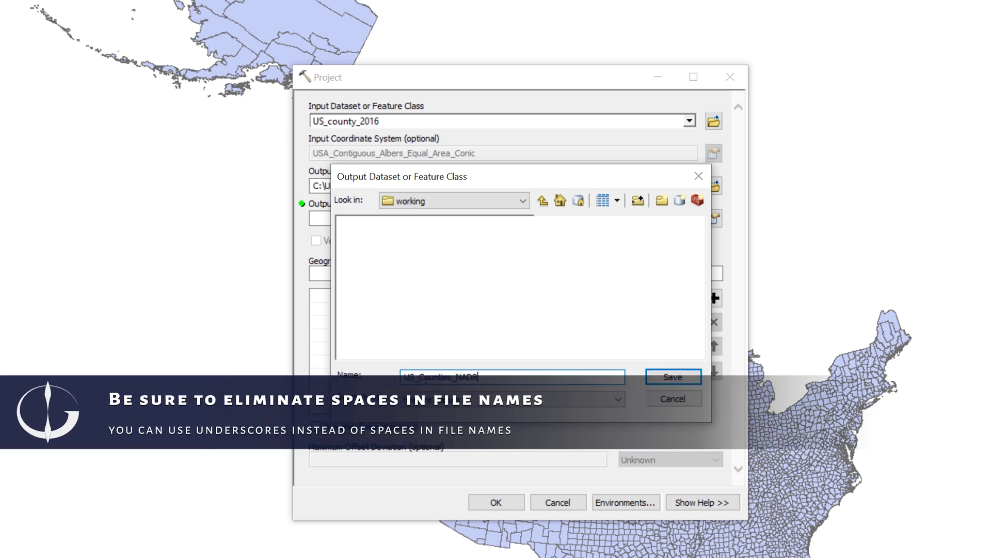
text(3_UTM11N)
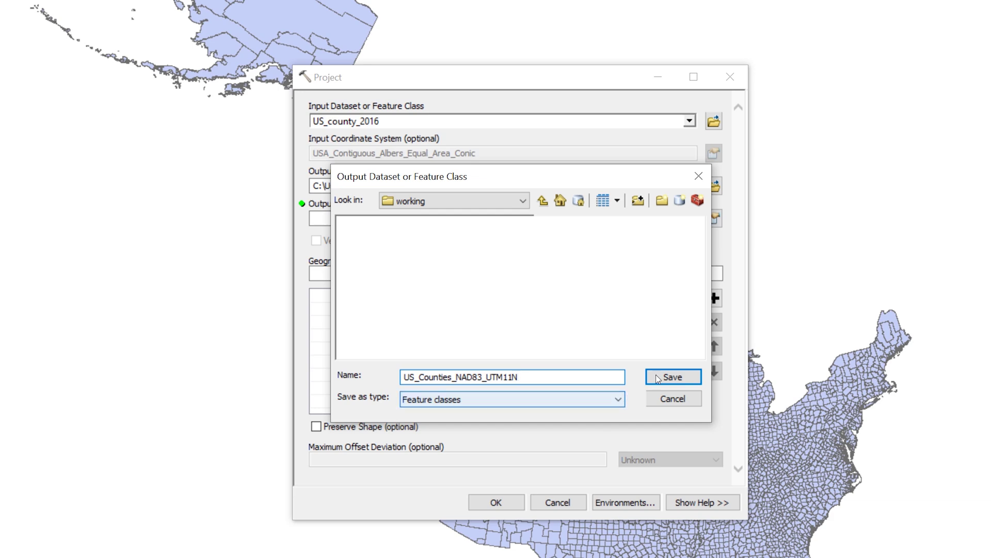
click(660, 379)
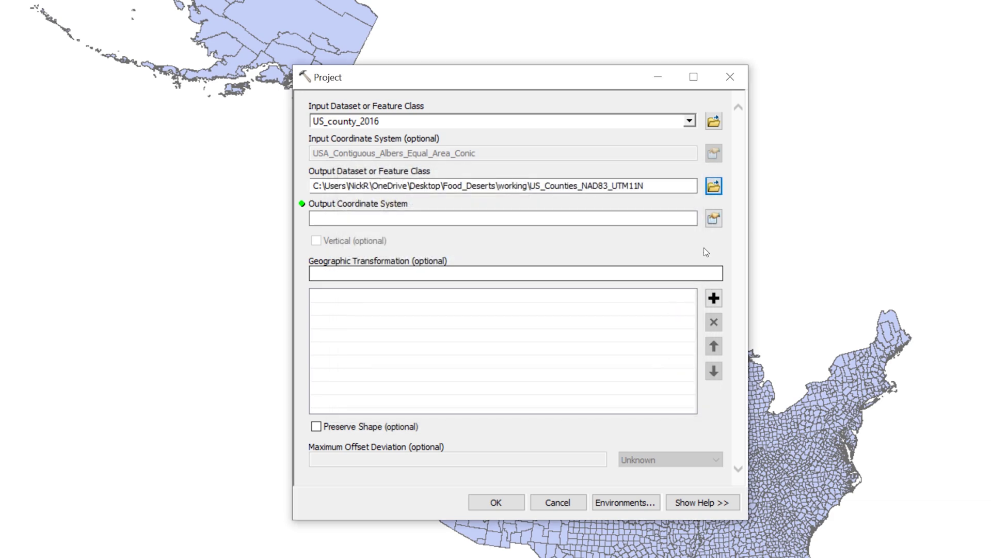
Choose Projected > UTM > NAD 1983 > NAD 1983 UTM Zone 11N as output system and run Project.
click(714, 224)
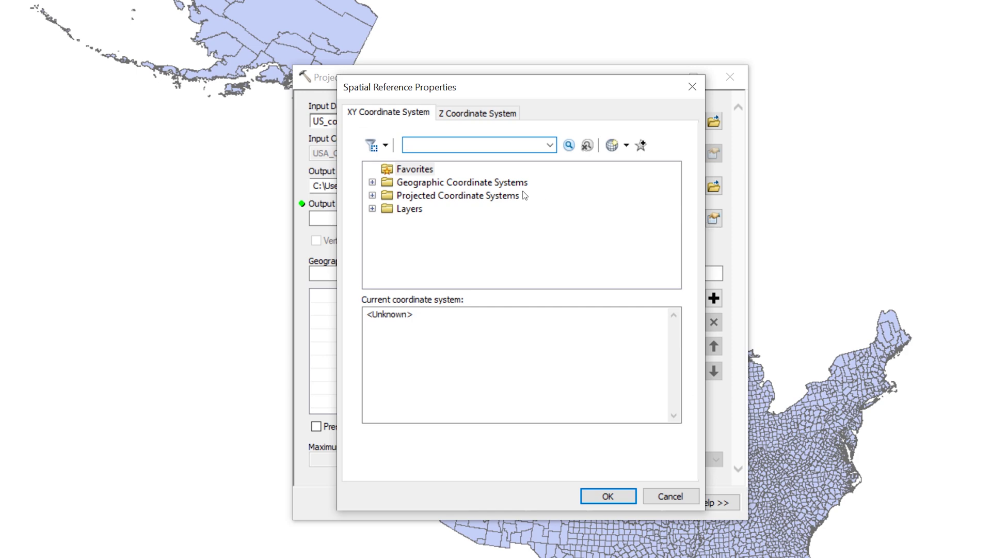
click(372, 195)
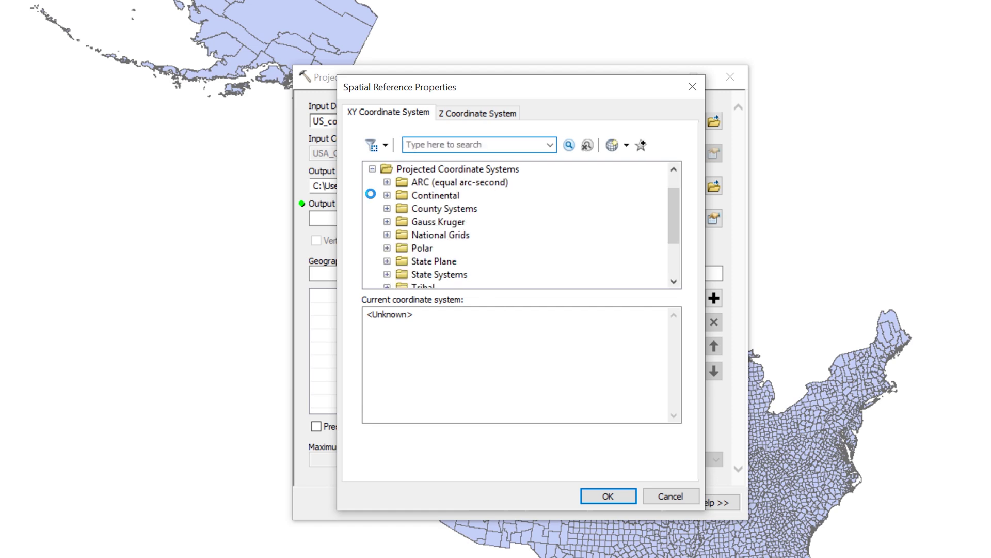
scroll(387, 212, down, 1)
scroll(388, 213, down, 3)
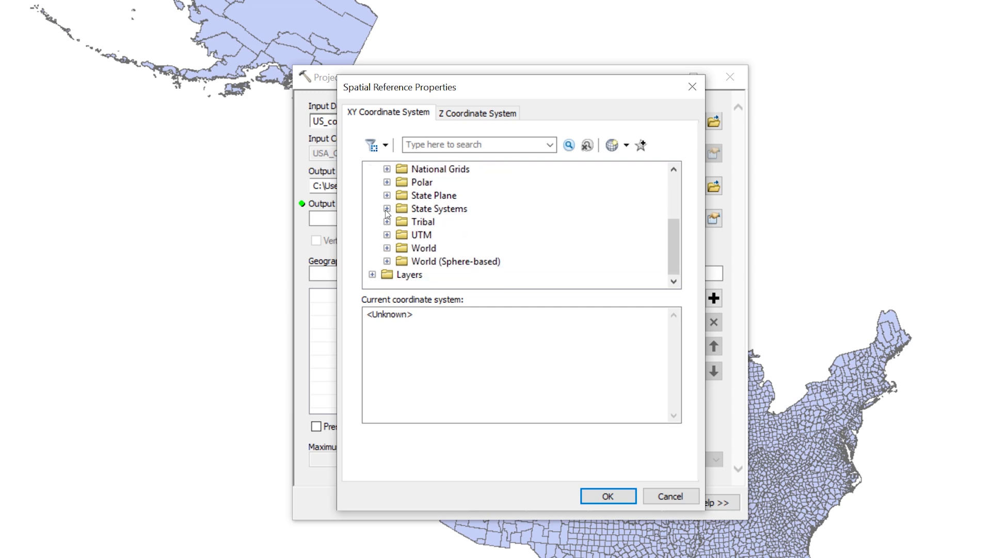
click(387, 235)
scroll(390, 236, down, 4)
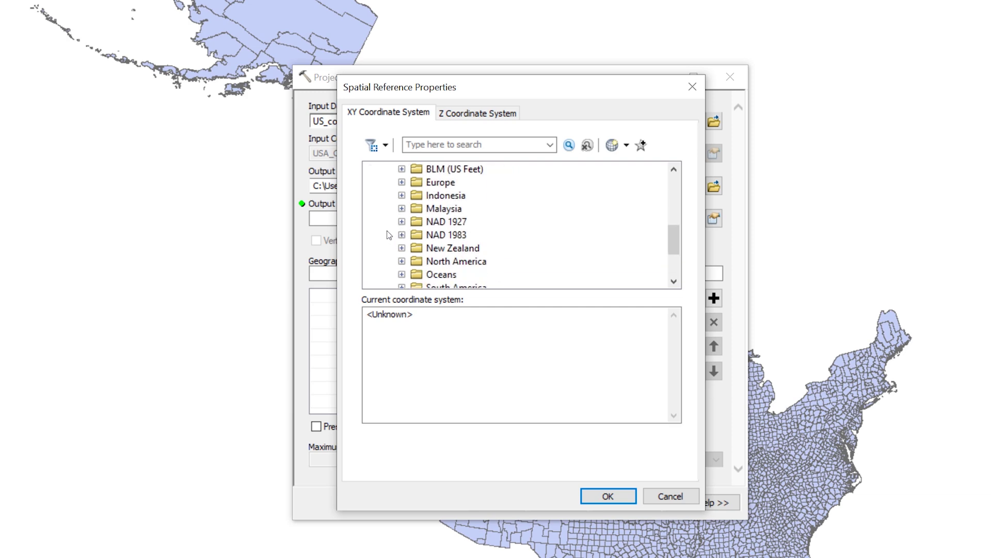
click(402, 223)
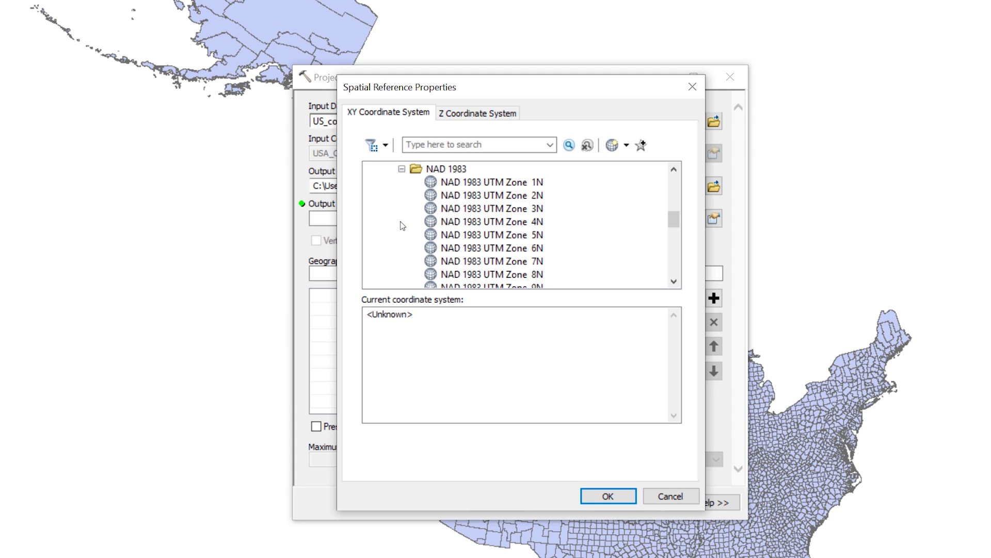
scroll(403, 226, down, 1)
scroll(403, 225, up, 1)
scroll(402, 226, down, 4)
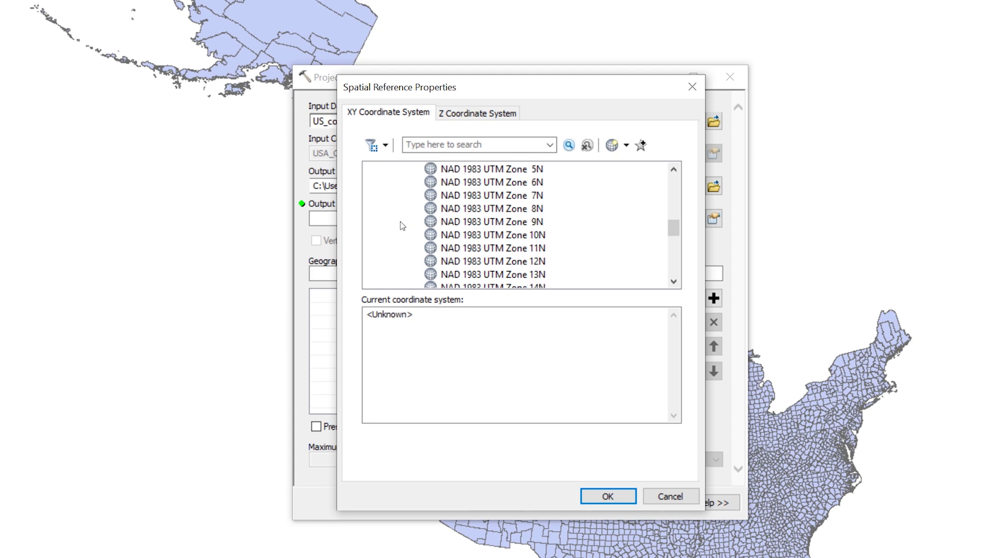
scroll(403, 226, down, 2)
click(486, 224)
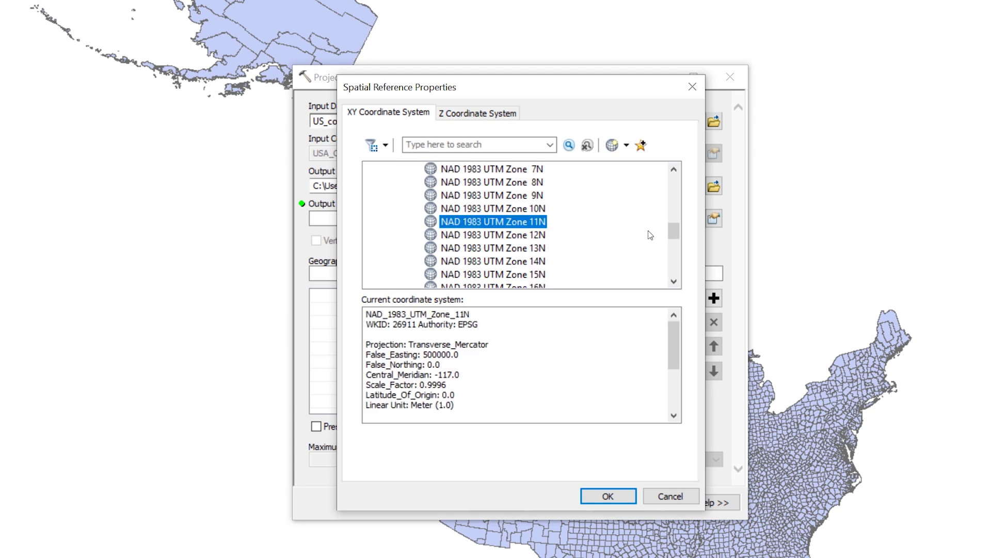
click(609, 493)
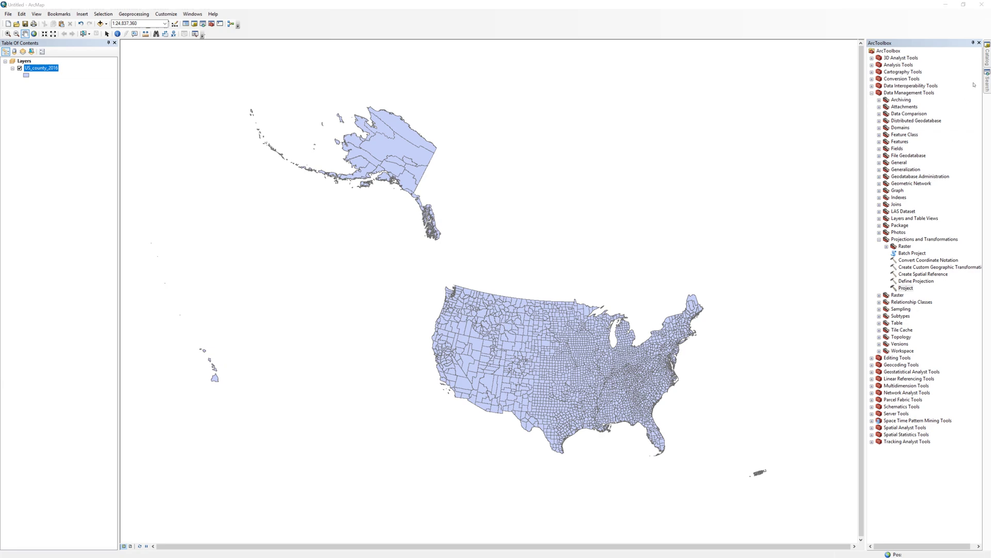
Add US_Counties_NAD83_UTM11N.shp from the working folder to the map and remove US_county_2016.
click(986, 55)
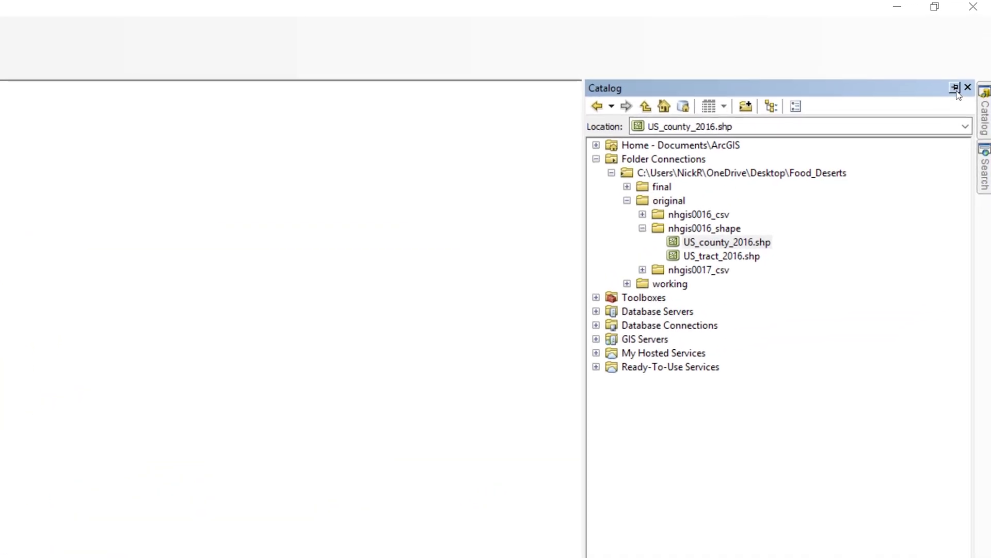
click(956, 88)
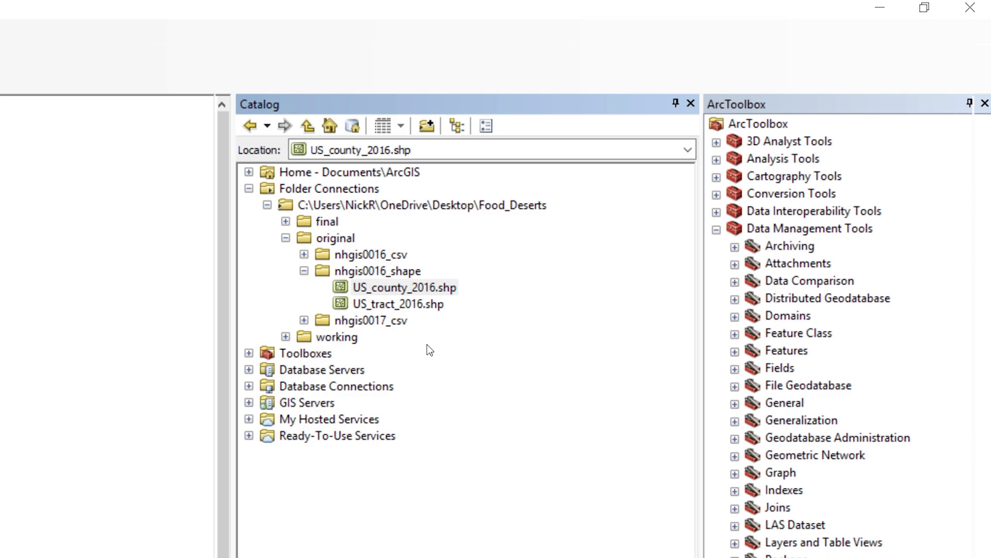
click(286, 337)
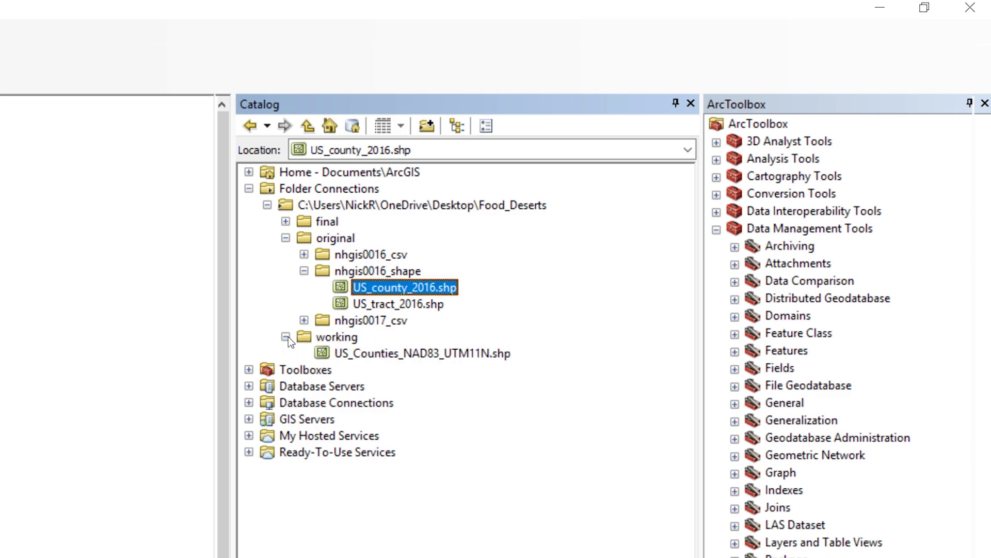
click(366, 353)
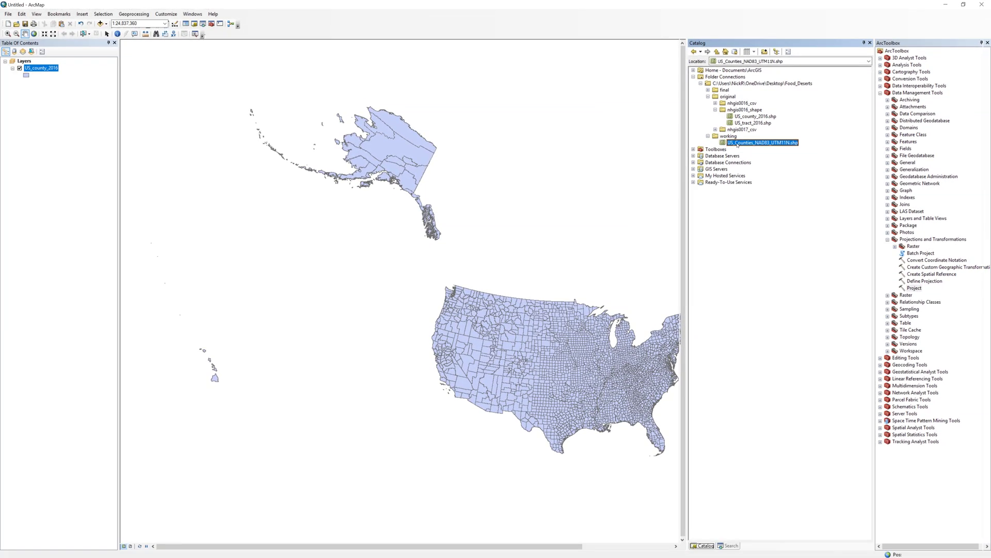
drag(685, 174, 378, 271)
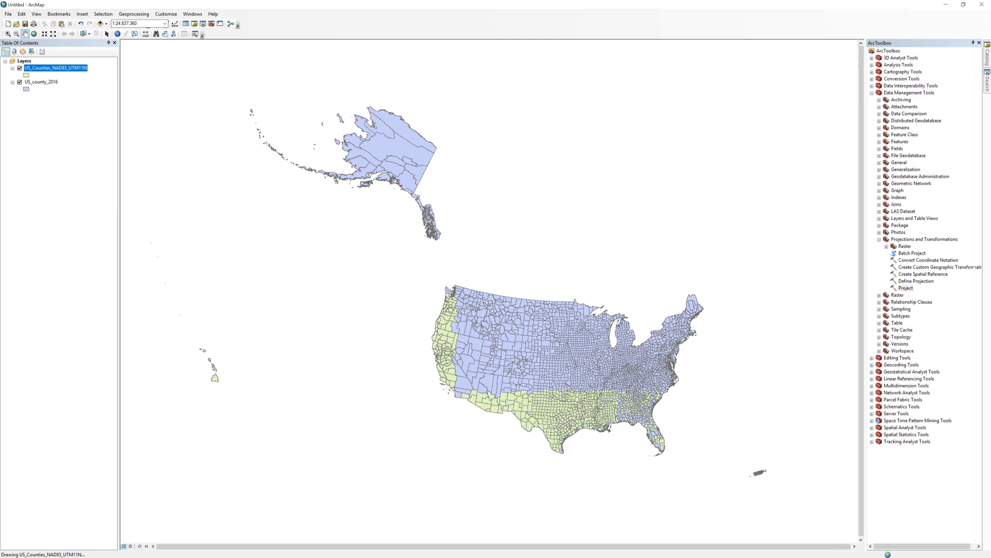
right_click(50, 82)
click(65, 96)
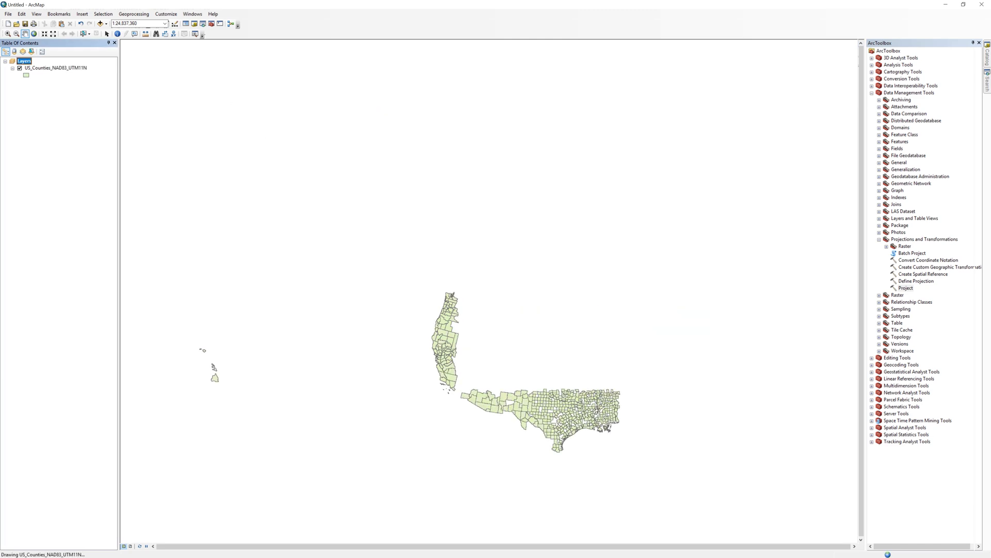